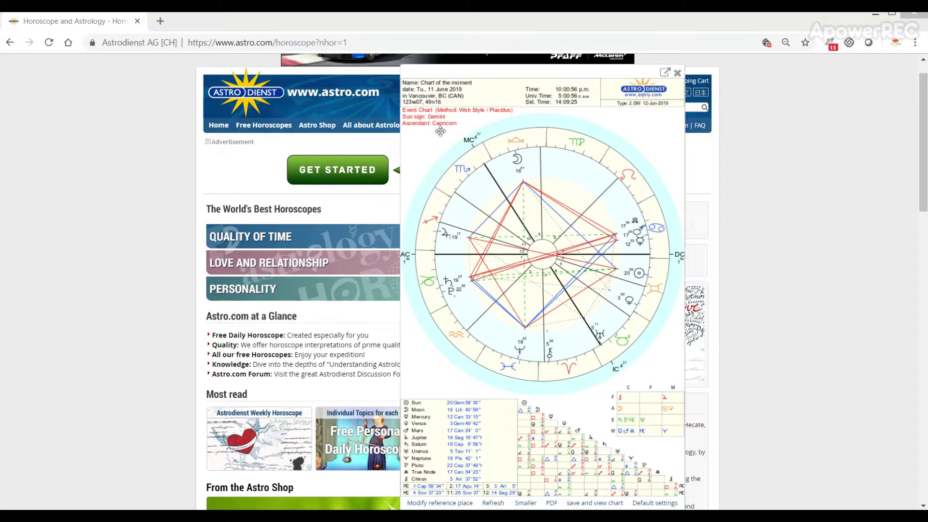
Examine the reference place form with the birth place option turned off, and return to the home page
{"action": "left_click", "coordinate": [440, 503]}
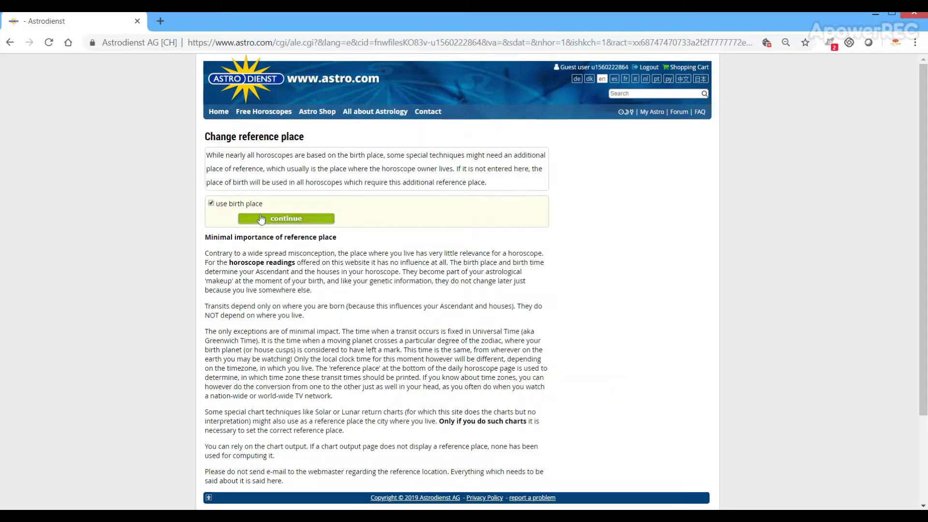
{"action": "left_click", "coordinate": [243, 215]}
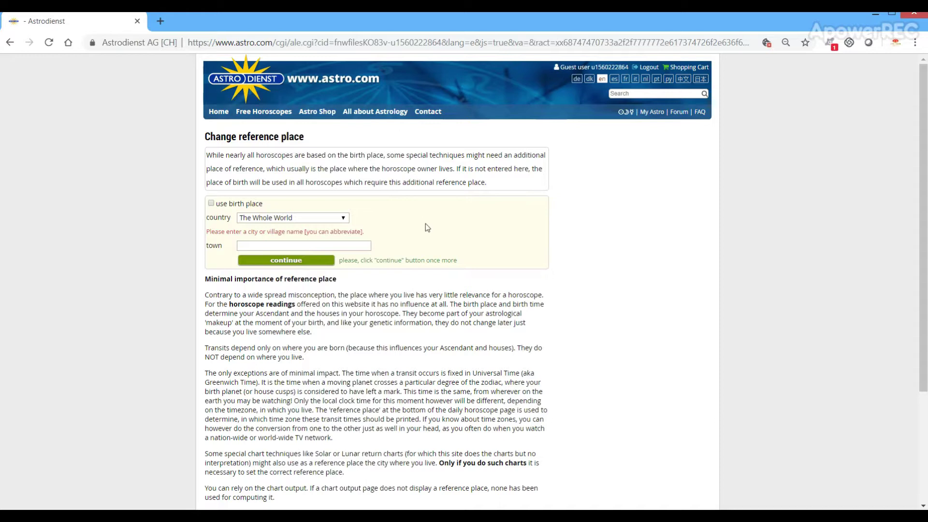
{"action": "left_click", "coordinate": [9, 44]}
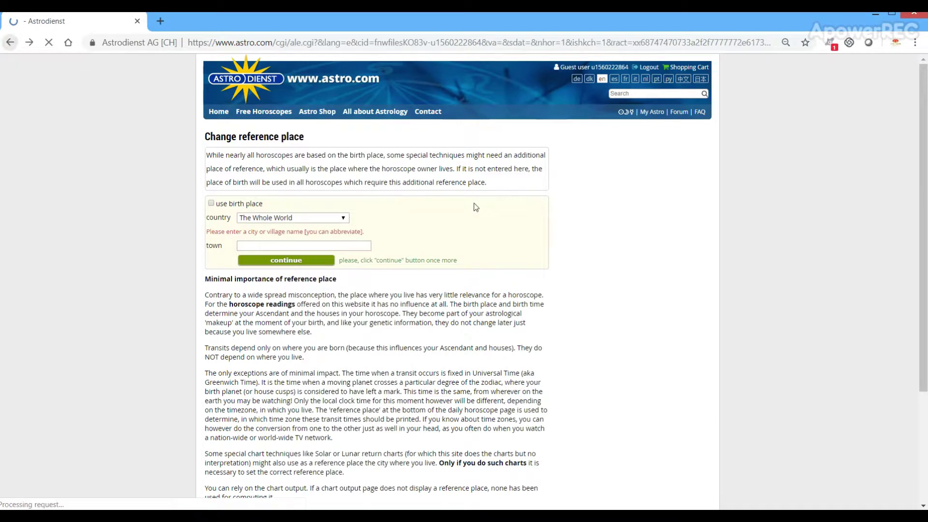
{"action": "left_click", "coordinate": [16, 44]}
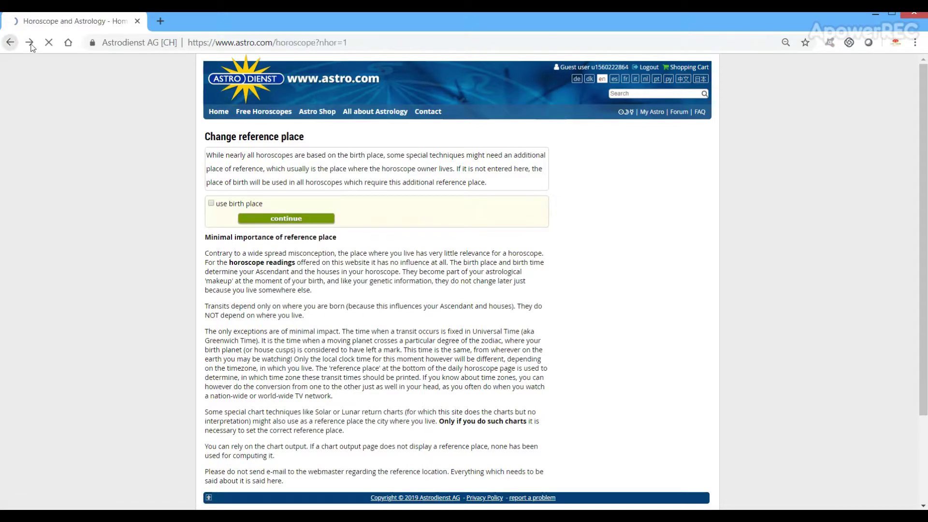
Open the chart of the moment and go from its default settings instructions to the Extended Chart Selection
{"action": "left_click", "coordinate": [607, 260]}
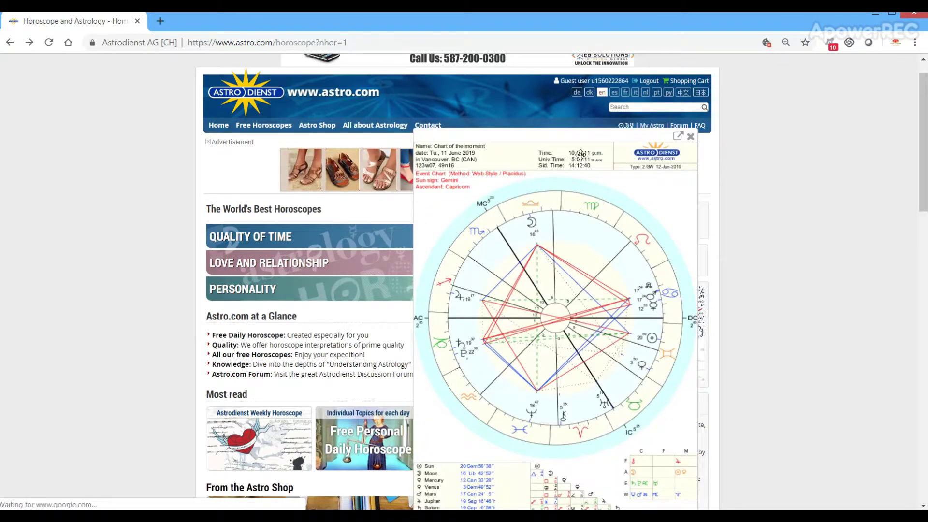
{"action": "left_click_drag", "start_coordinate": [566, 127], "coordinate": [549, 66]}
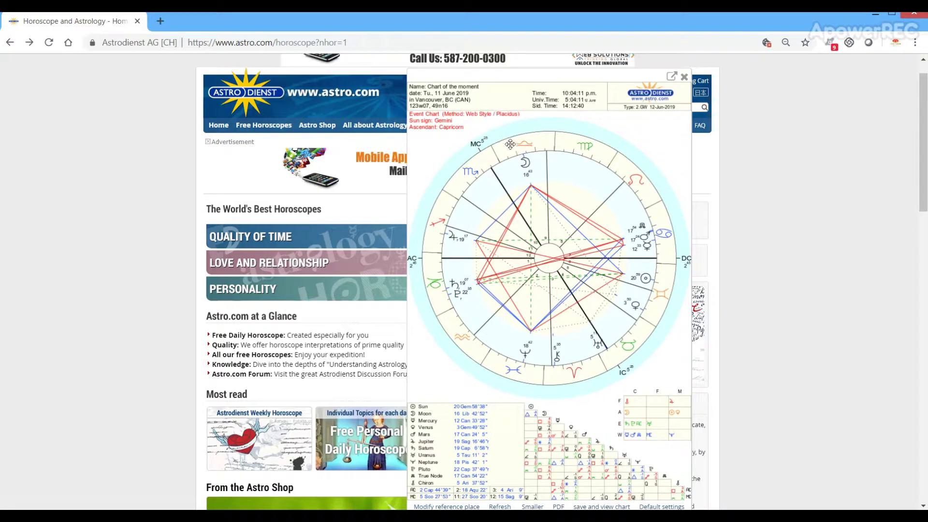
{"action": "left_click", "coordinate": [648, 505]}
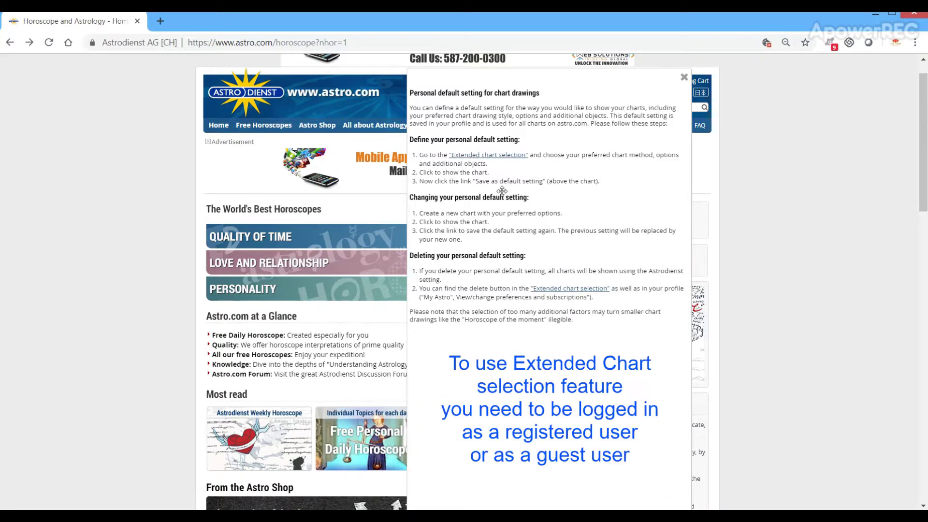
{"action": "left_click", "coordinate": [503, 156]}
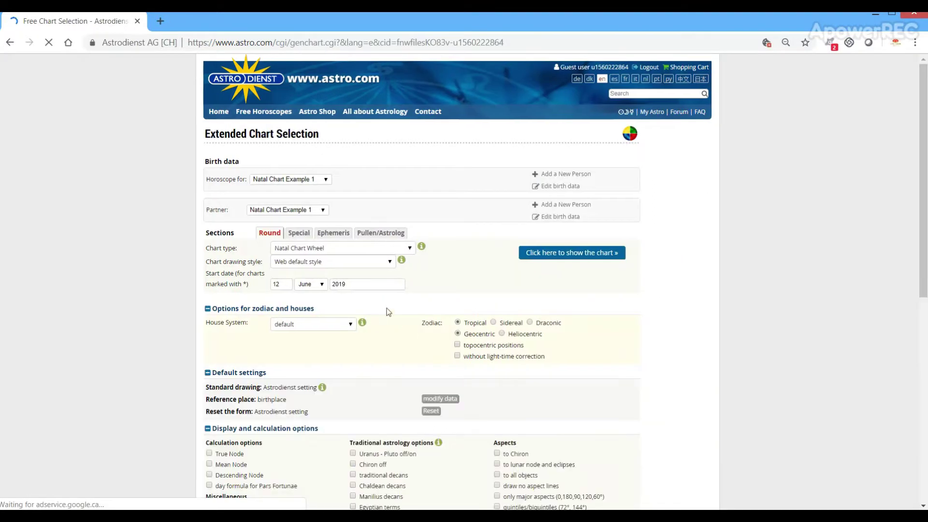
Set the house system to equal in the zodiac and houses options
{"action": "scroll", "coordinate": [428, 266], "scroll_direction": "down", "scroll_amount": 1}
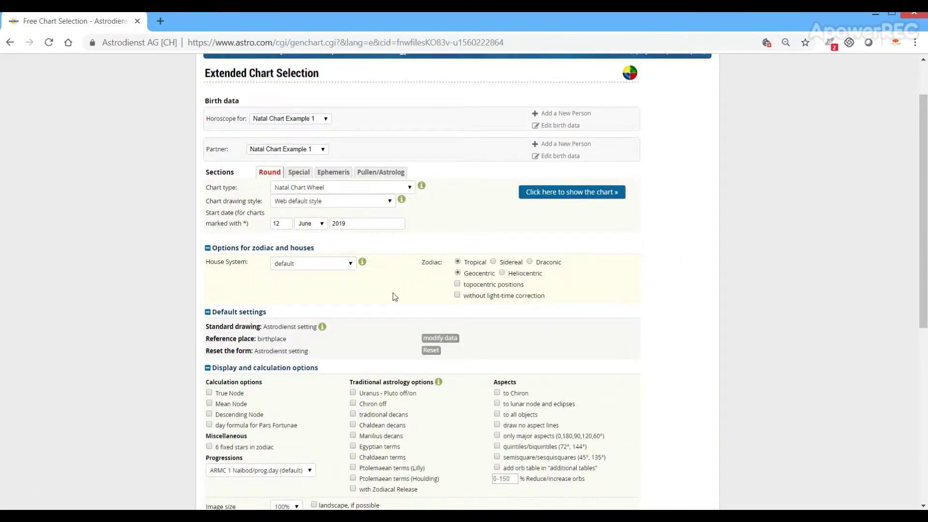
{"action": "left_click", "coordinate": [318, 264]}
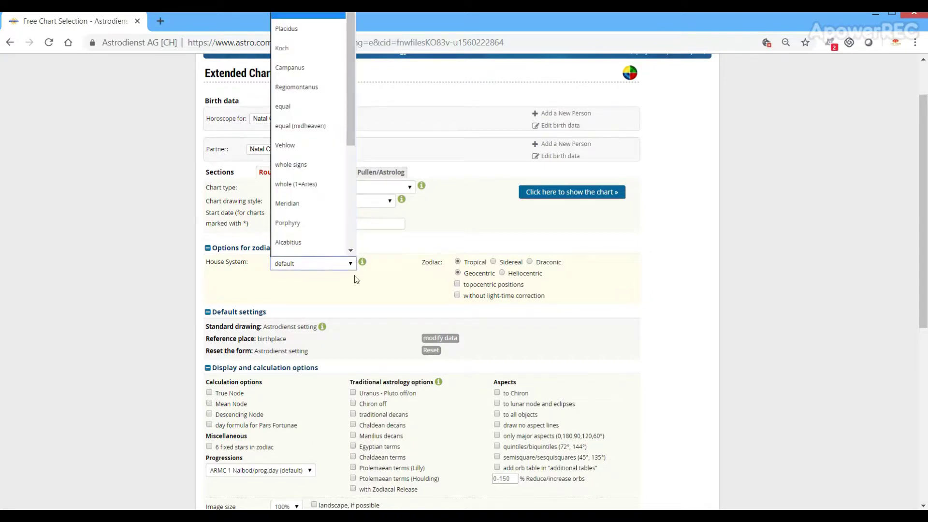
{"action": "left_click", "coordinate": [354, 280]}
{"action": "left_click", "coordinate": [336, 266]}
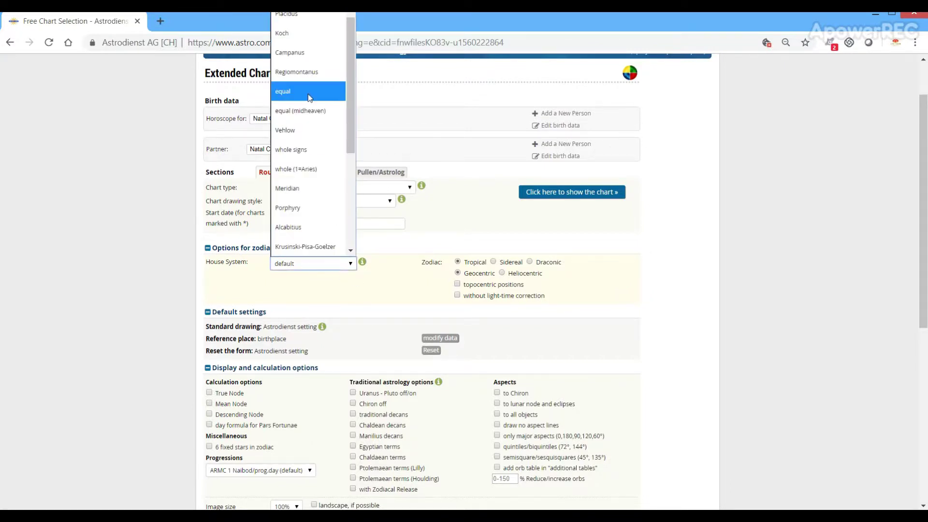
{"action": "left_click", "coordinate": [334, 92]}
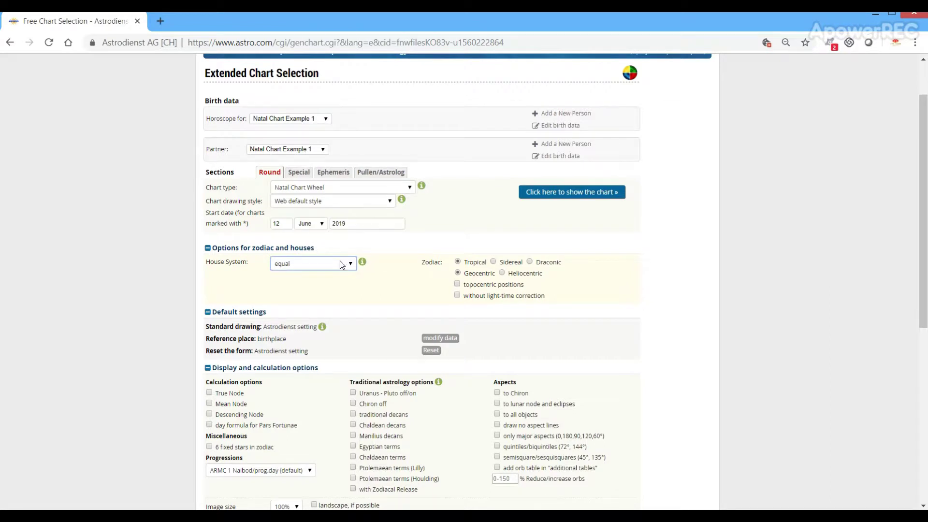
Show the natal chart with equal houses and save its method as the personal default setting
{"action": "left_click", "coordinate": [549, 194]}
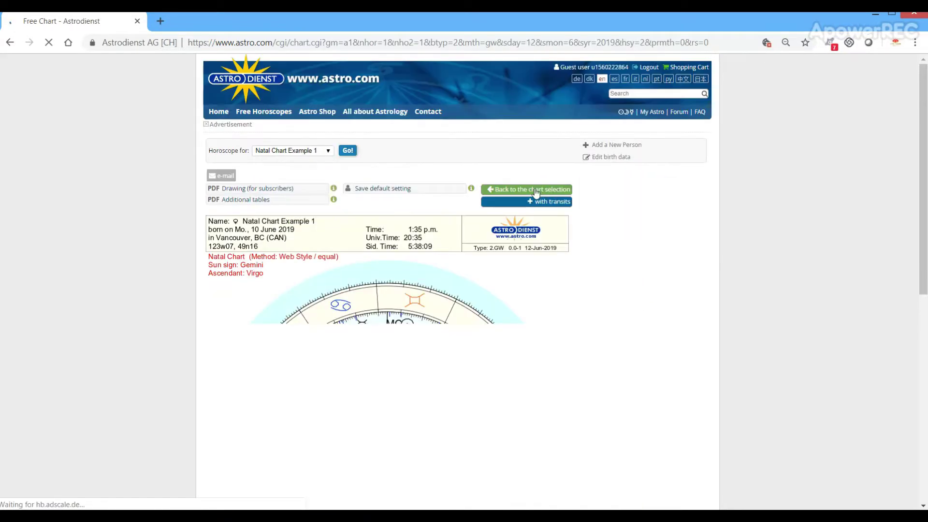
{"action": "scroll", "coordinate": [543, 296], "scroll_direction": "down", "scroll_amount": 3}
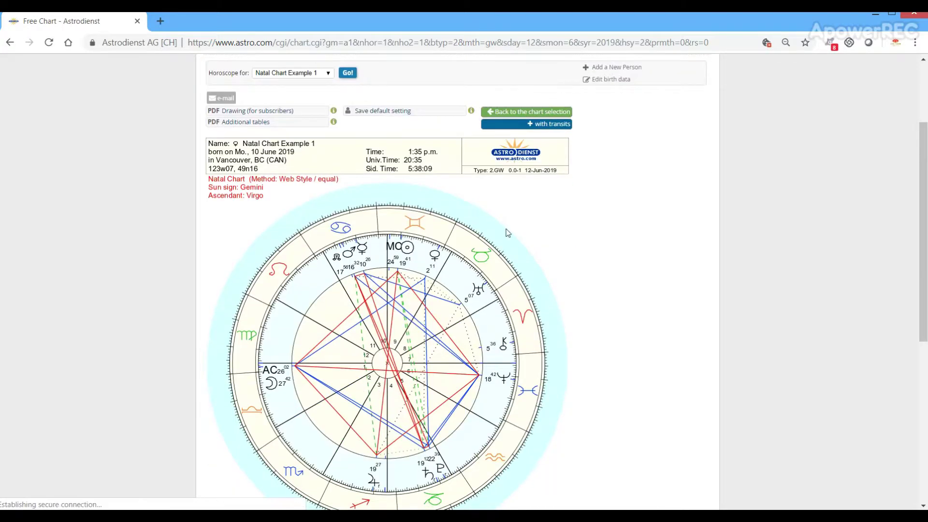
{"action": "left_click", "coordinate": [391, 112]}
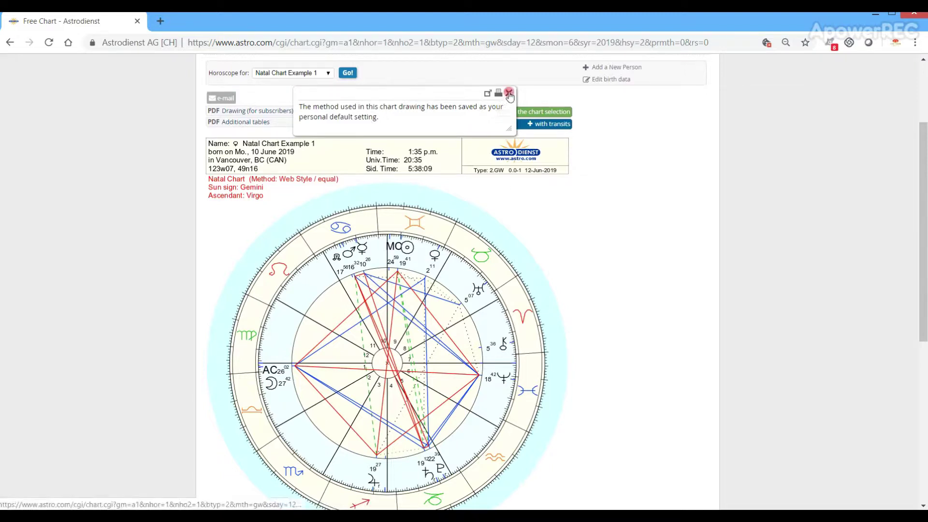
{"action": "left_click", "coordinate": [509, 93]}
{"action": "scroll", "coordinate": [228, 273], "scroll_direction": "up", "scroll_amount": 3}
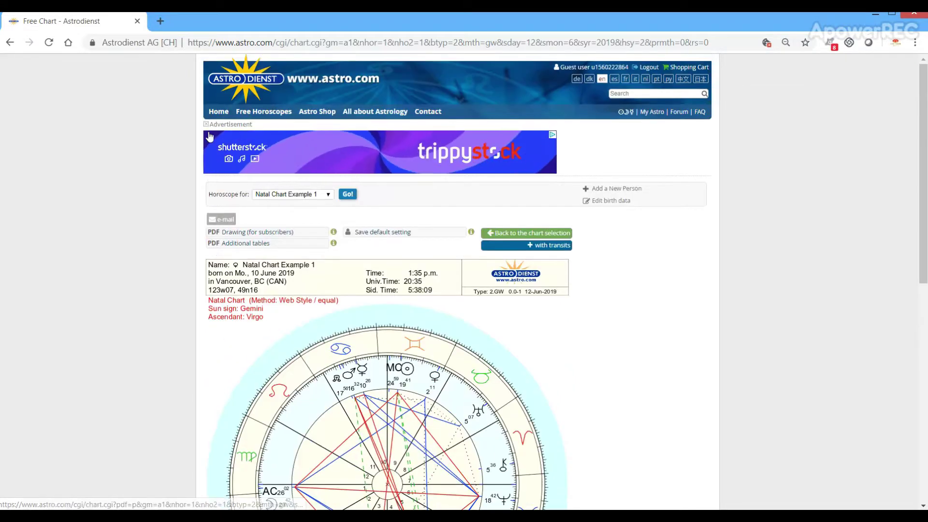
Return to the Extended Chart Selection and enable the Descending Node calculation option
{"action": "left_click", "coordinate": [6, 41]}
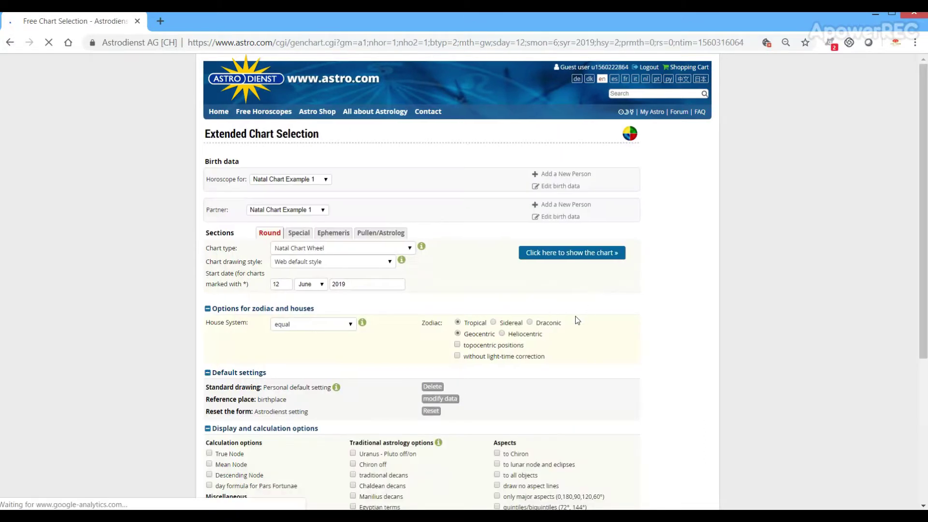
{"action": "scroll", "coordinate": [409, 307], "scroll_direction": "down", "scroll_amount": 4}
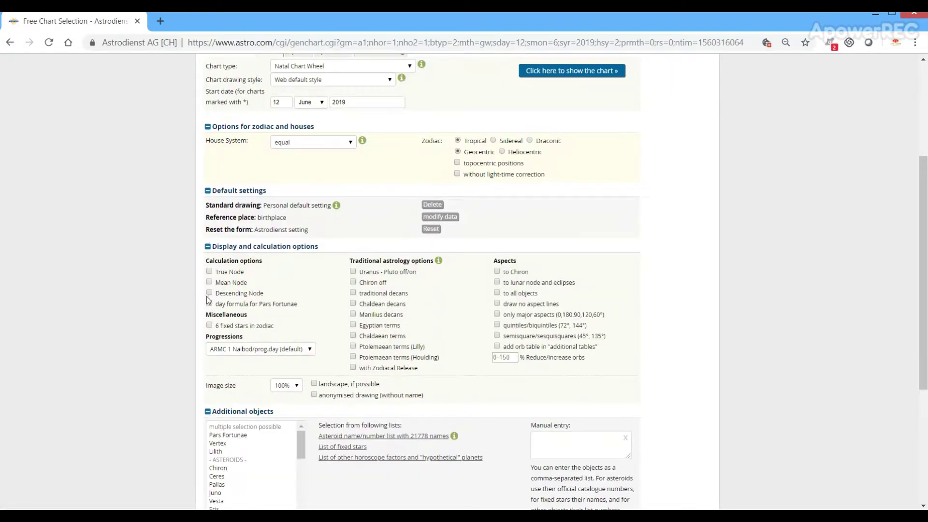
{"action": "left_click", "coordinate": [209, 293]}
{"action": "scroll", "coordinate": [302, 327], "scroll_direction": "down", "scroll_amount": 1}
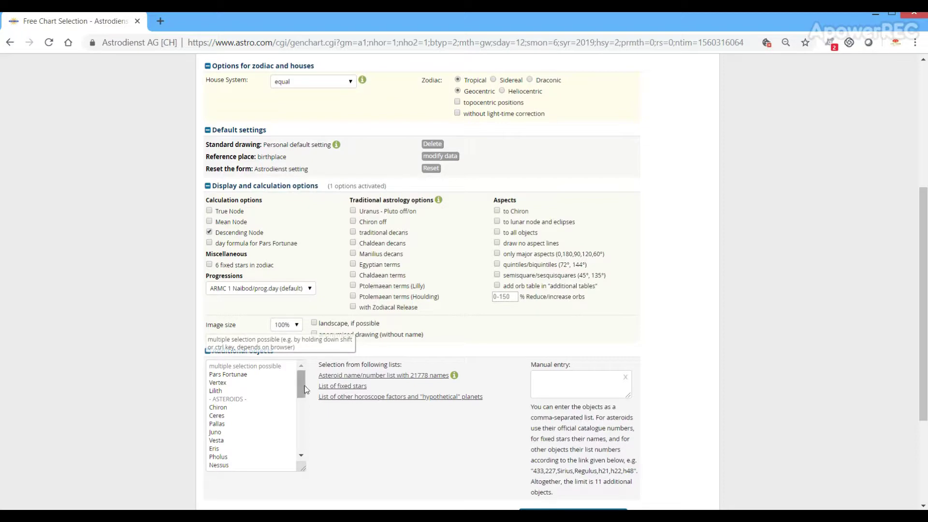
{"action": "scroll", "coordinate": [399, 344], "scroll_direction": "up", "scroll_amount": 2}
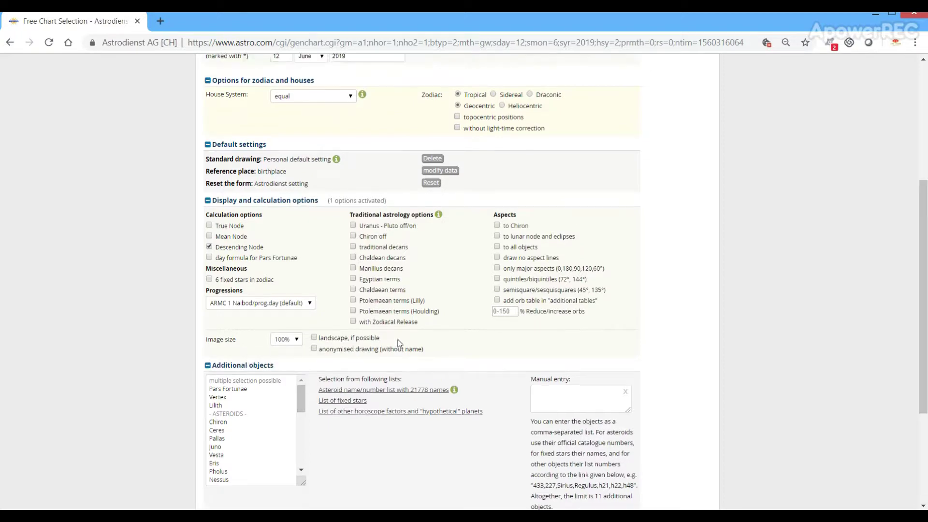
{"action": "scroll", "coordinate": [400, 343], "scroll_direction": "down", "scroll_amount": 2}
{"action": "mouse_move", "coordinate": [300, 375]}
{"action": "left_mouse_down"}
{"action": "mouse_move", "coordinate": [299, 426]}
{"action": "mouse_move", "coordinate": [300, 383]}
{"action": "left_mouse_up"}
Show the chart with the Descending Node option and save it as the new default setting
{"action": "scroll", "coordinate": [392, 306], "scroll_direction": "up", "scroll_amount": 4}
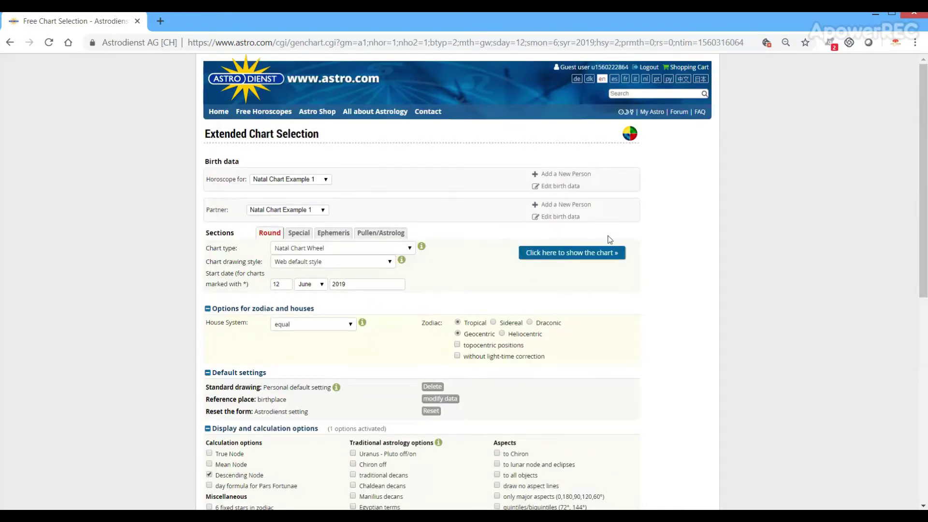
{"action": "left_click", "coordinate": [601, 253]}
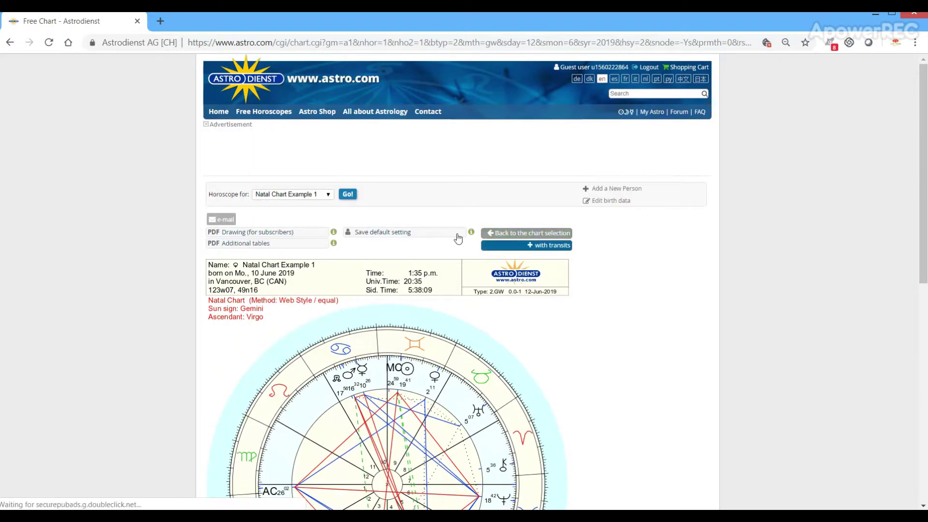
{"action": "left_click", "coordinate": [408, 233]}
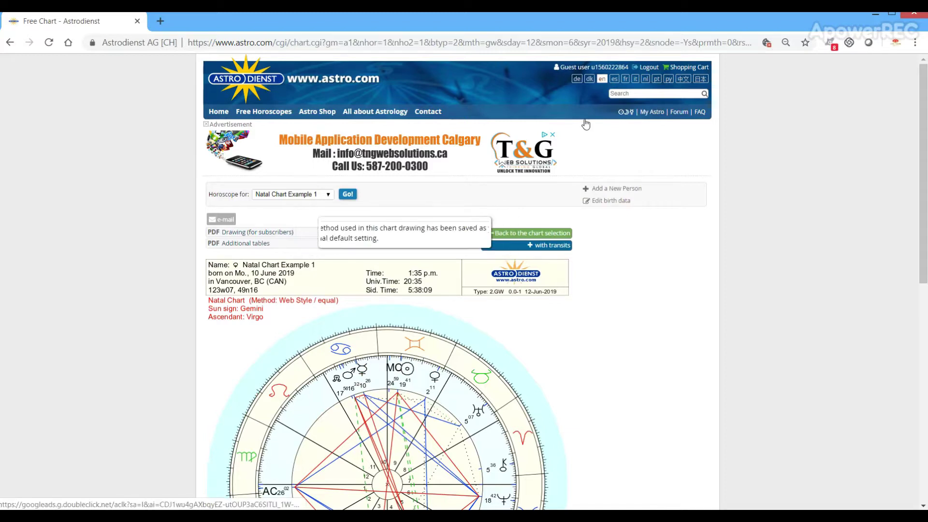
Open the chart of the moment from the home page, enlarge it, and reposition its window to show the full chart
{"action": "left_click", "coordinate": [219, 112]}
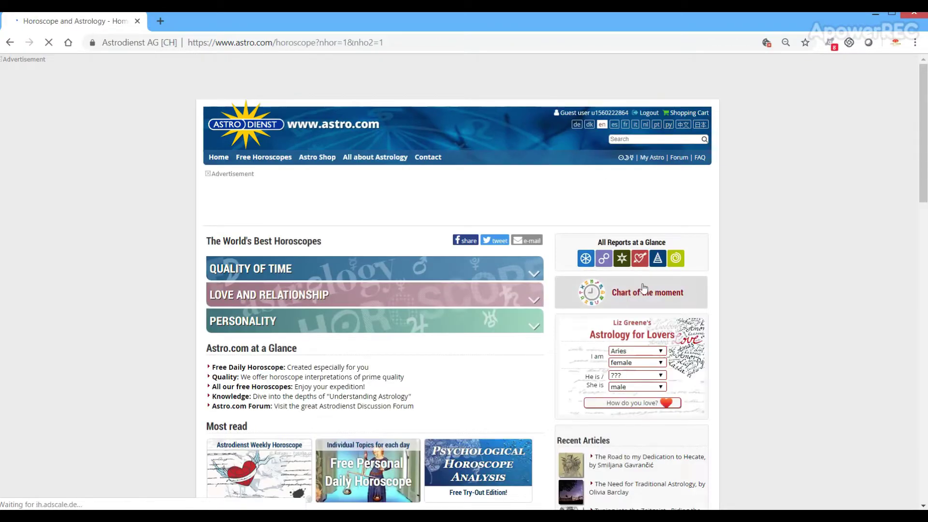
{"action": "left_click", "coordinate": [643, 290]}
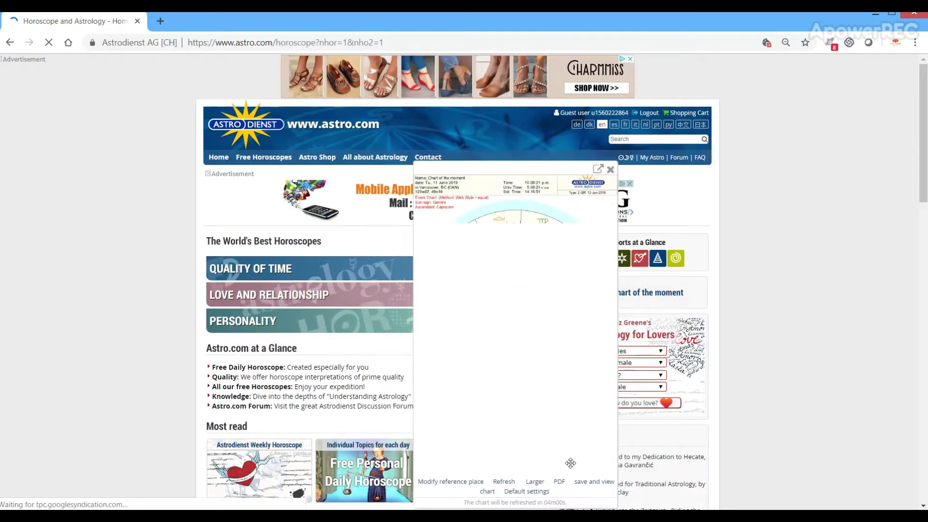
{"action": "left_click", "coordinate": [535, 481]}
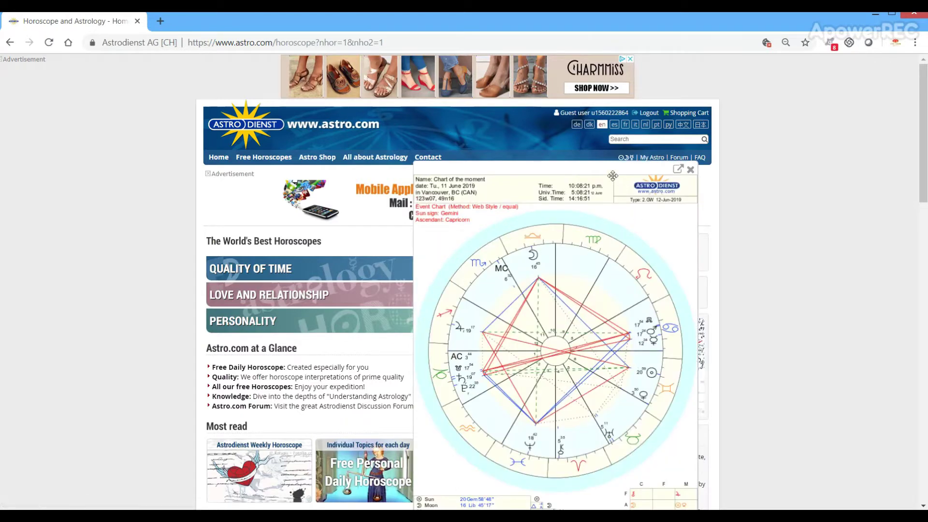
{"action": "left_click_drag", "start_coordinate": [608, 166], "coordinate": [618, 60]}
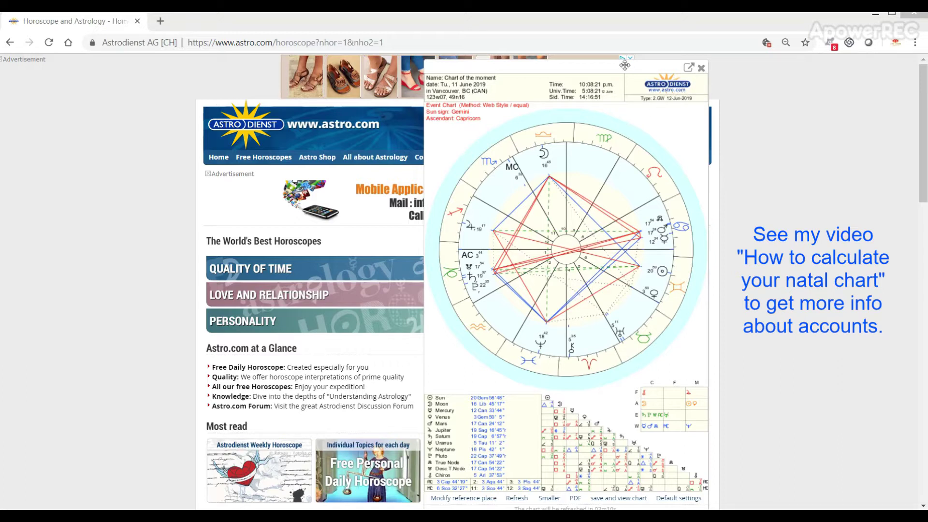
{"action": "left_click", "coordinate": [701, 69]}
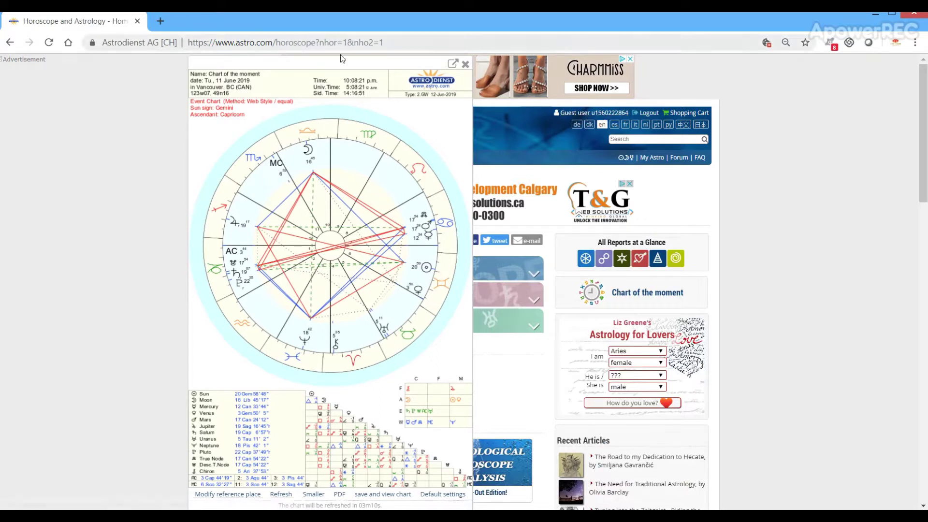
{"action": "left_click_drag", "start_coordinate": [353, 61], "coordinate": [584, 63]}
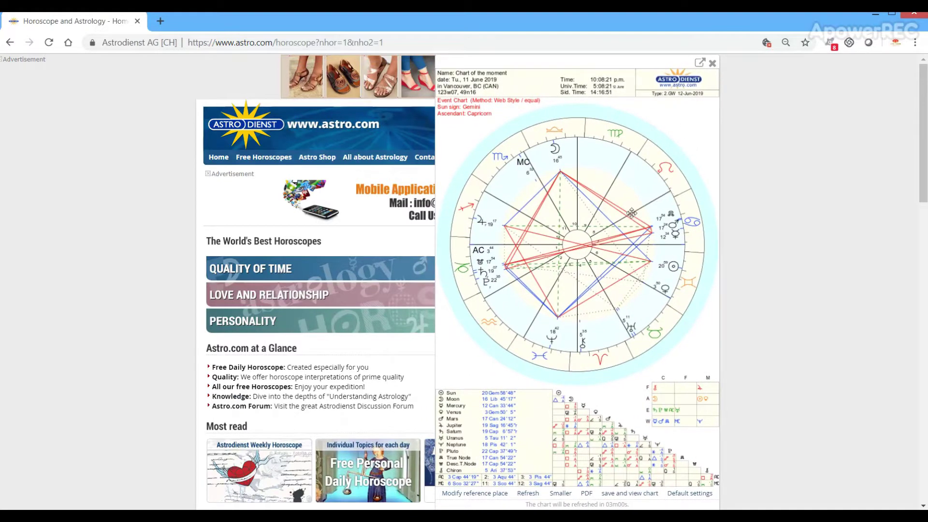
{"action": "left_click_drag", "start_coordinate": [609, 238], "coordinate": [602, 235]}
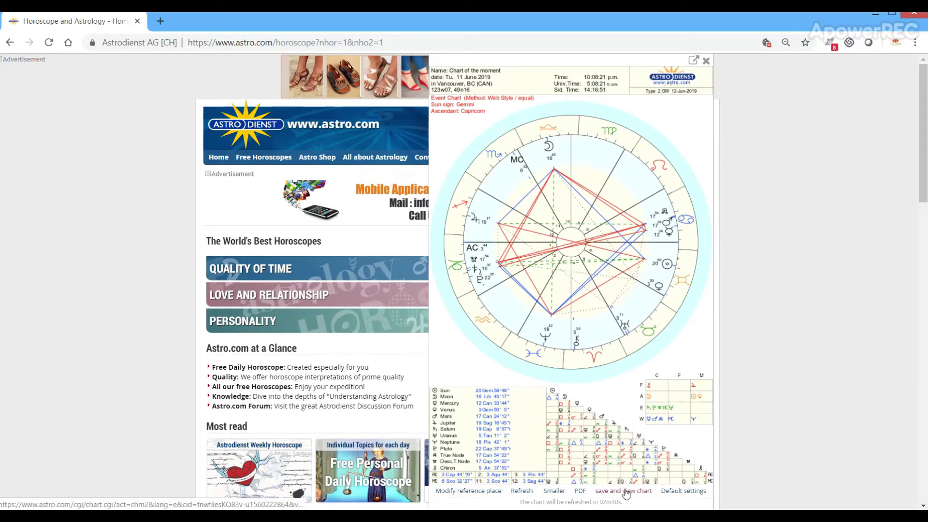
Reopen the Extended Chart Selection through the chart's default settings and review its house system and calculation options
{"action": "left_click", "coordinate": [668, 490]}
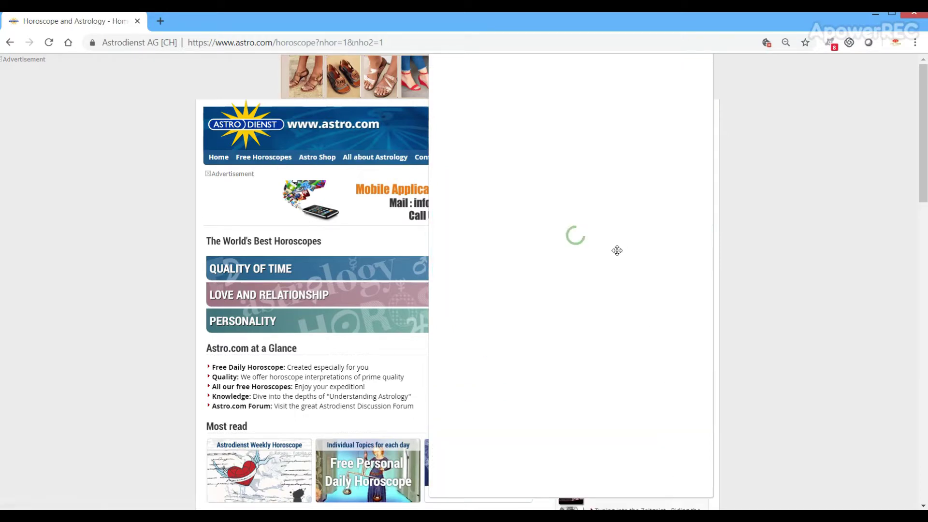
{"action": "left_click", "coordinate": [521, 141]}
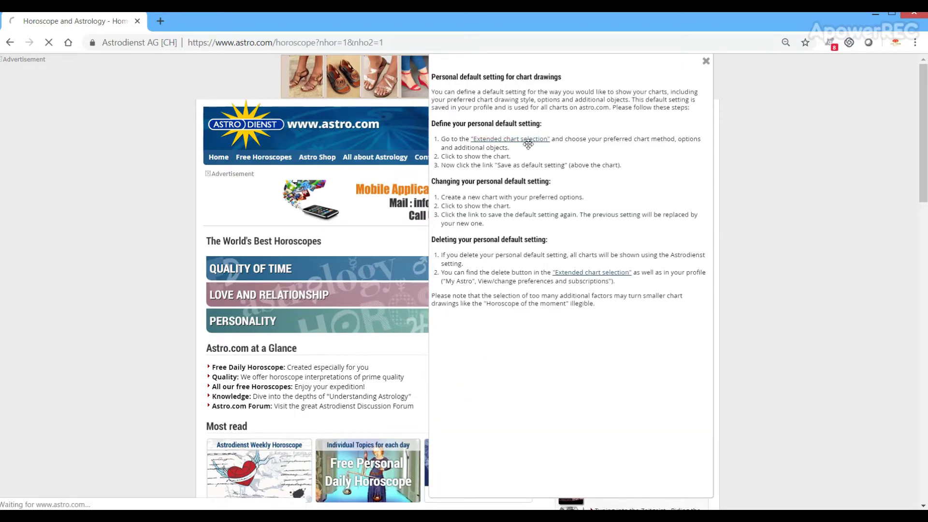
{"action": "mouse_move", "coordinate": [264, 112]}
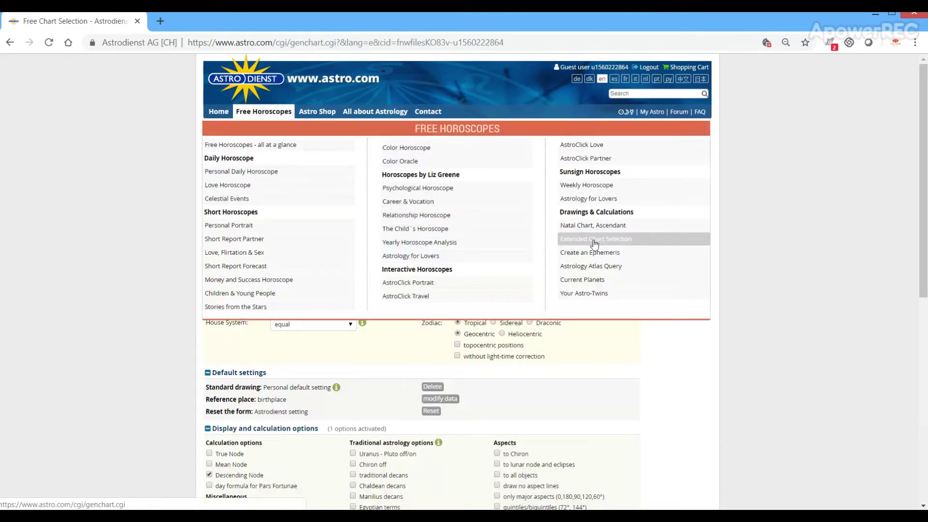
{"action": "scroll", "coordinate": [775, 244], "scroll_direction": "down", "scroll_amount": 1}
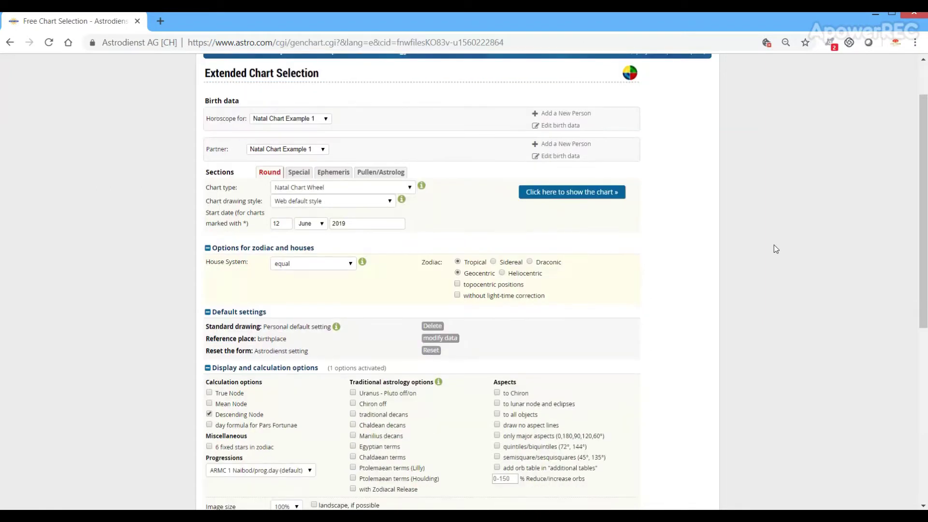
{"action": "scroll", "coordinate": [773, 245], "scroll_direction": "down", "scroll_amount": 1}
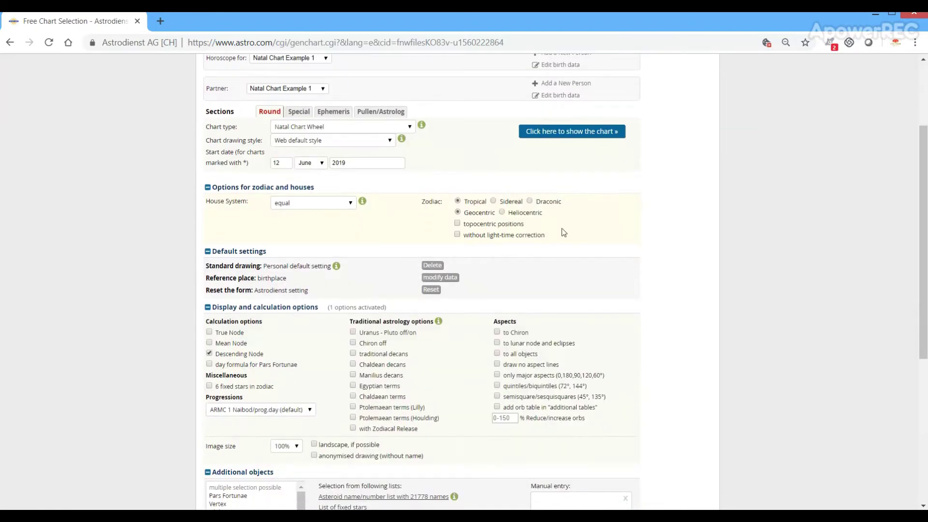
Set the house system to Placidus and show the natal chart with that setting
{"action": "left_click", "coordinate": [309, 200]}
{"action": "left_click", "coordinate": [311, 238]}
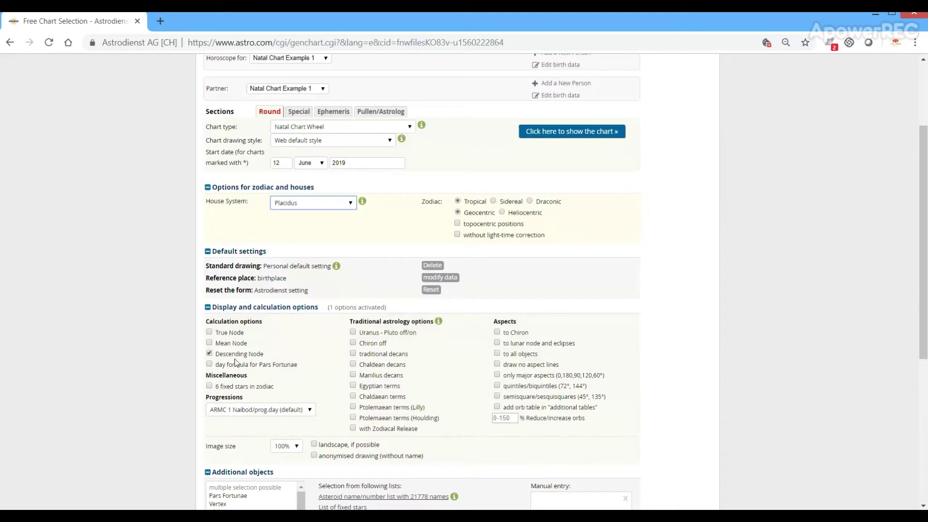
{"action": "left_click", "coordinate": [609, 133]}
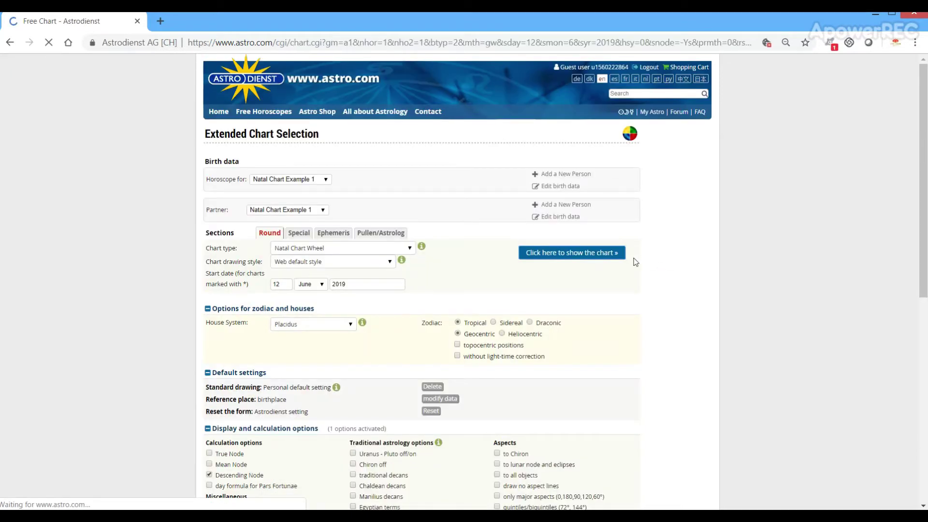
Save the Placidus chart drawing method as the personal default setting and dismiss the notice
{"action": "scroll", "coordinate": [607, 288], "scroll_direction": "down", "scroll_amount": 3}
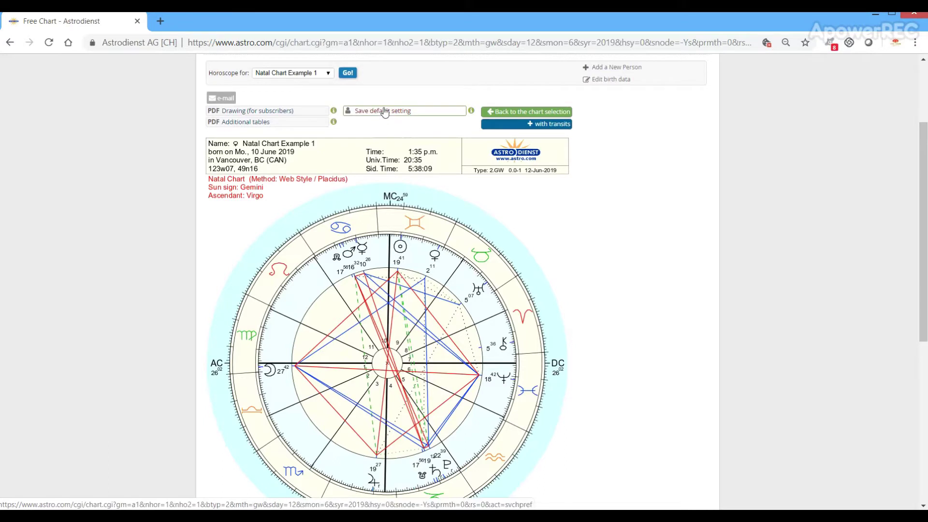
{"action": "left_click", "coordinate": [425, 111]}
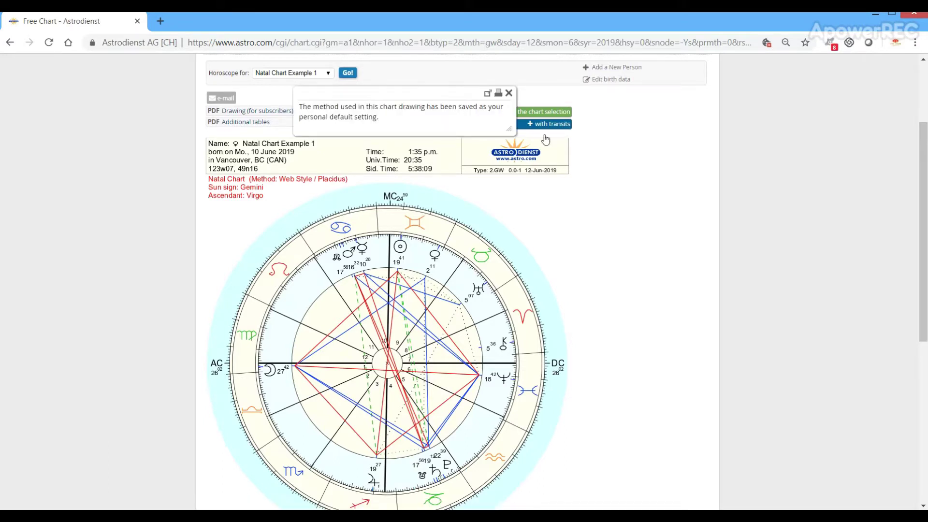
{"action": "left_click", "coordinate": [511, 93]}
{"action": "scroll", "coordinate": [386, 145], "scroll_direction": "up", "scroll_amount": 3}
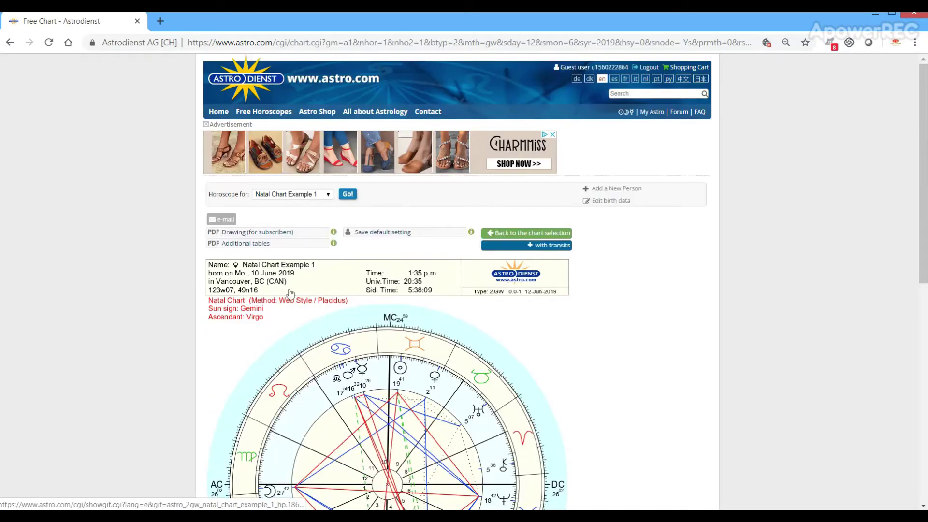
From the home page, open the chart of the moment, enlarge it, and move its window up to show the whole chart
{"action": "left_click", "coordinate": [222, 110]}
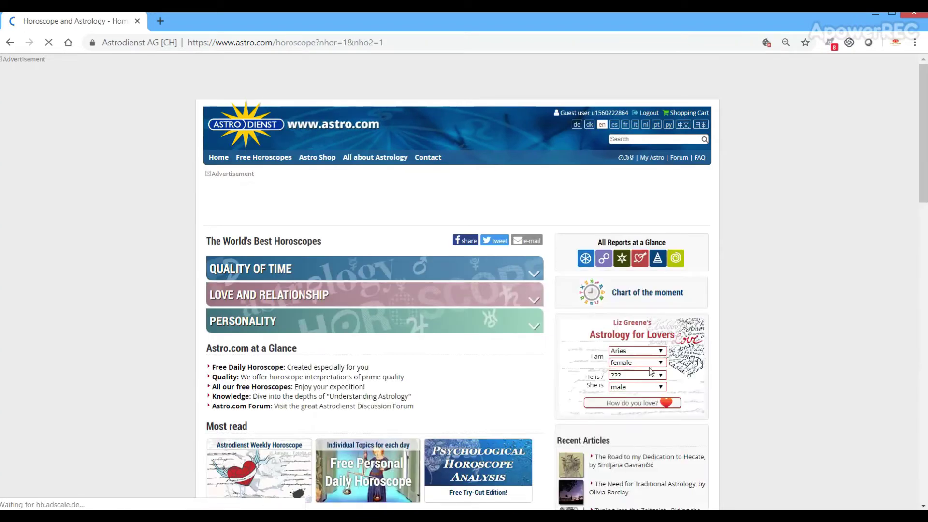
{"action": "left_click", "coordinate": [680, 293]}
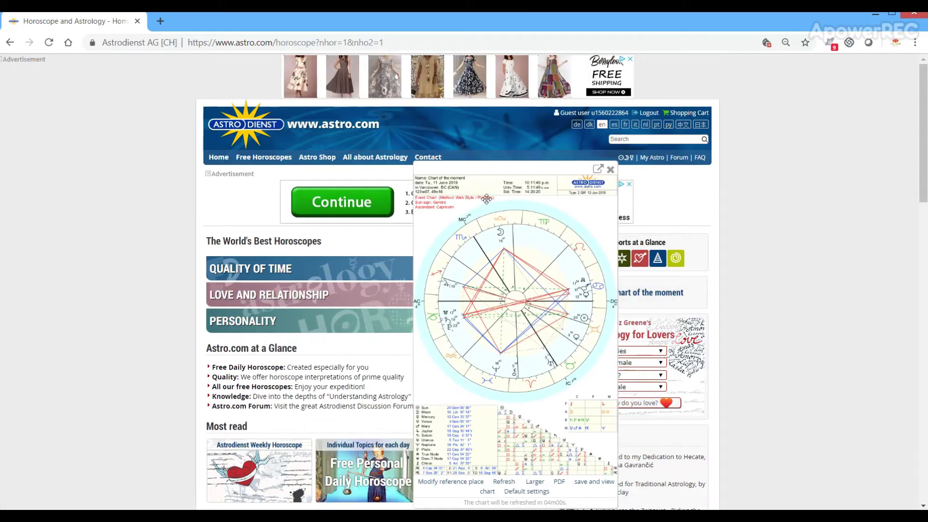
{"action": "left_click", "coordinate": [537, 485]}
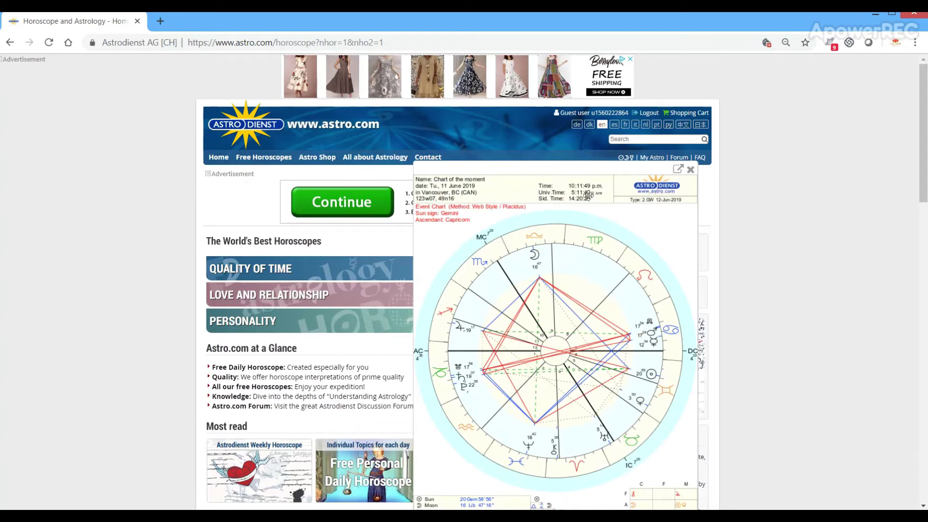
{"action": "left_click_drag", "start_coordinate": [592, 169], "coordinate": [624, 65]}
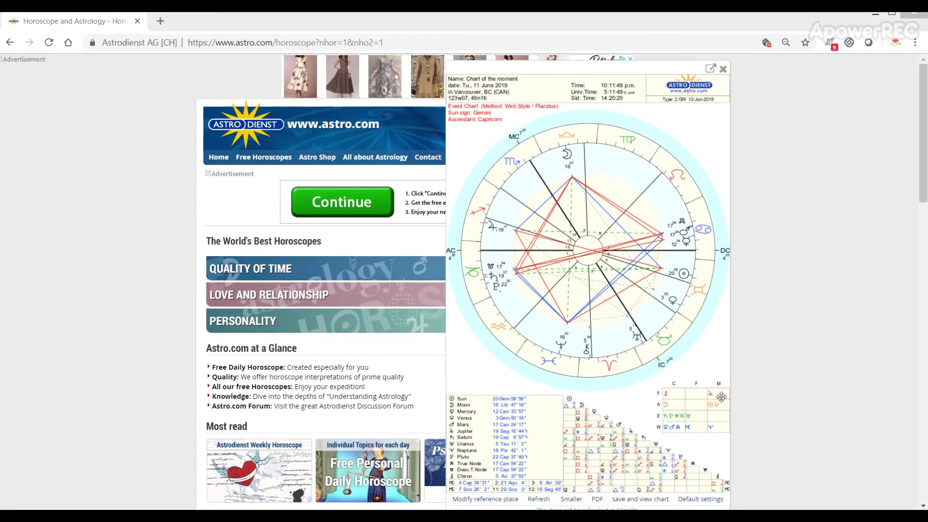